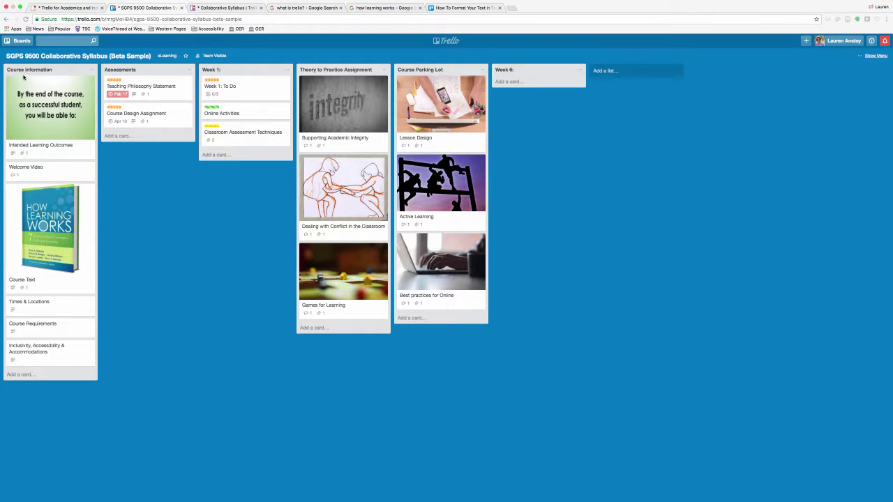
Review the Intended Learning Outcomes and Course Text cards in the Course Information list
click(66, 146)
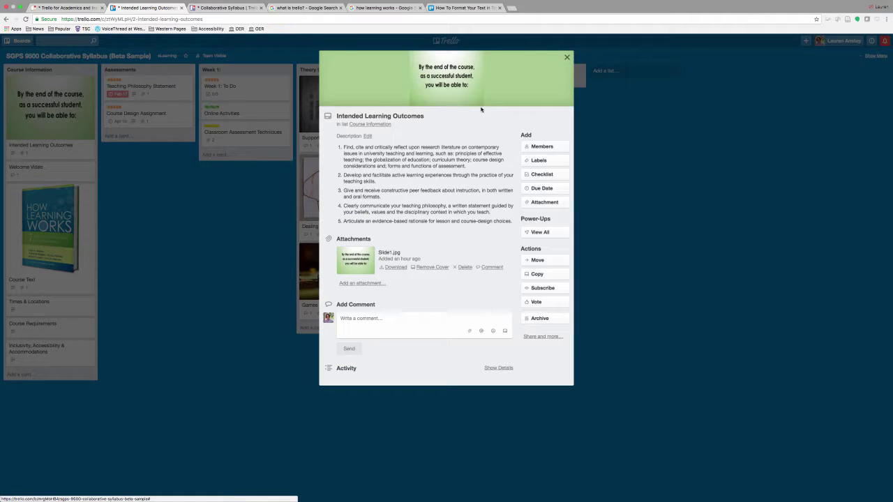
click(567, 58)
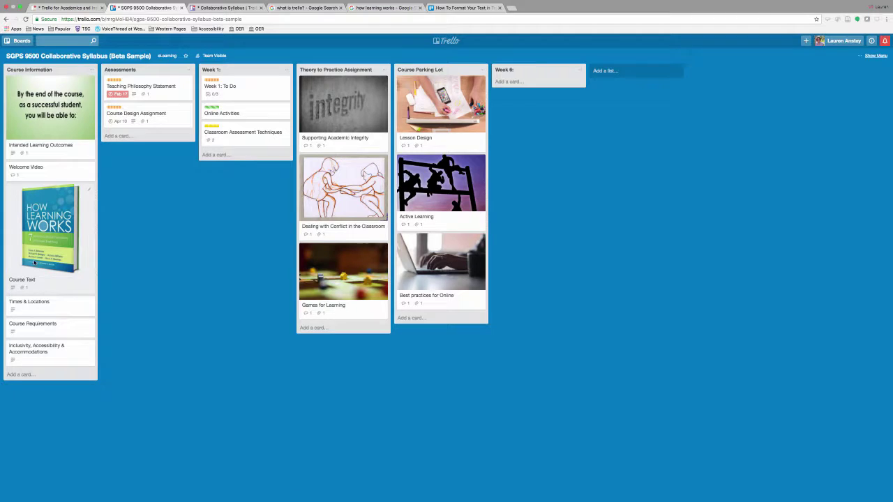
click(56, 261)
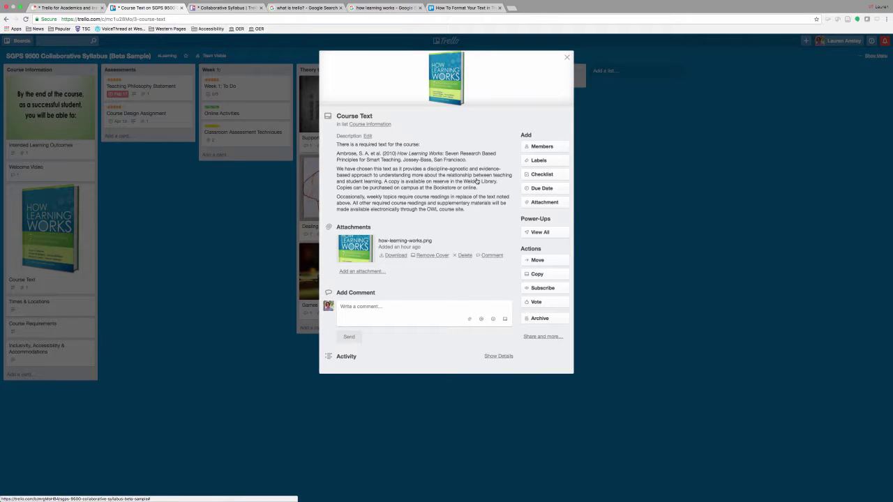
click(568, 58)
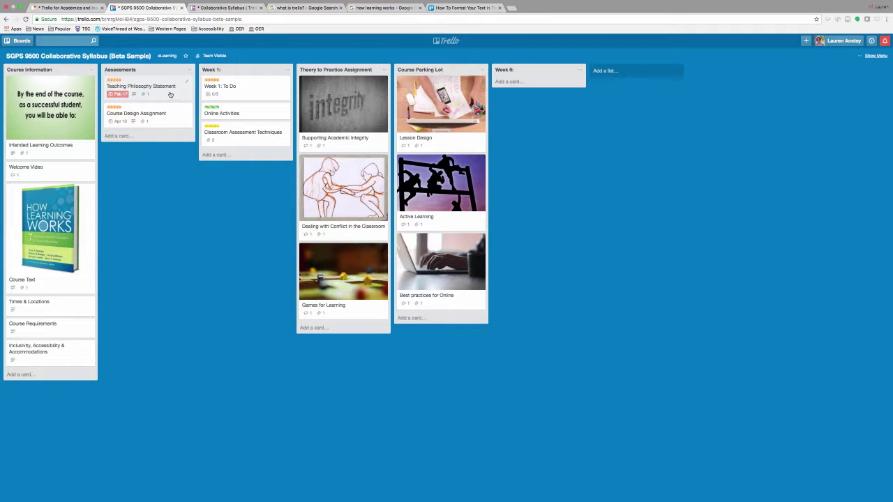
Review the Teaching Philosophy Statement card and the full description of the Course Design Assignment card in the Assessments list
click(125, 96)
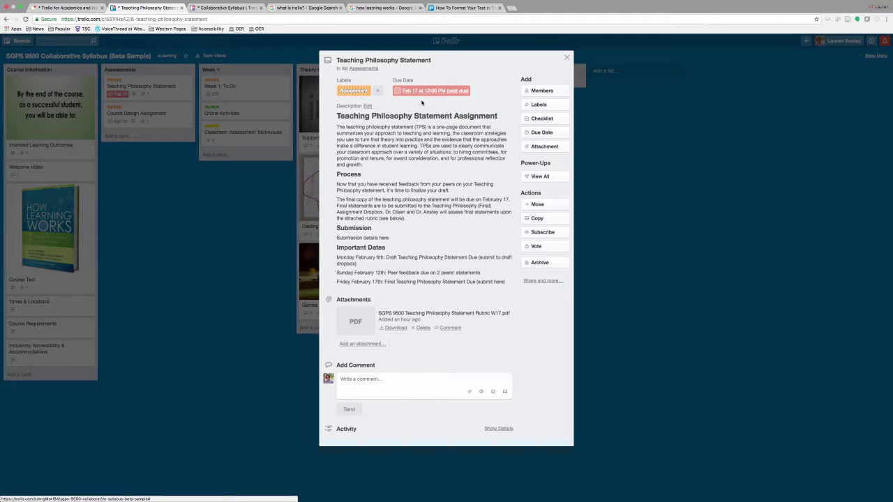
click(567, 57)
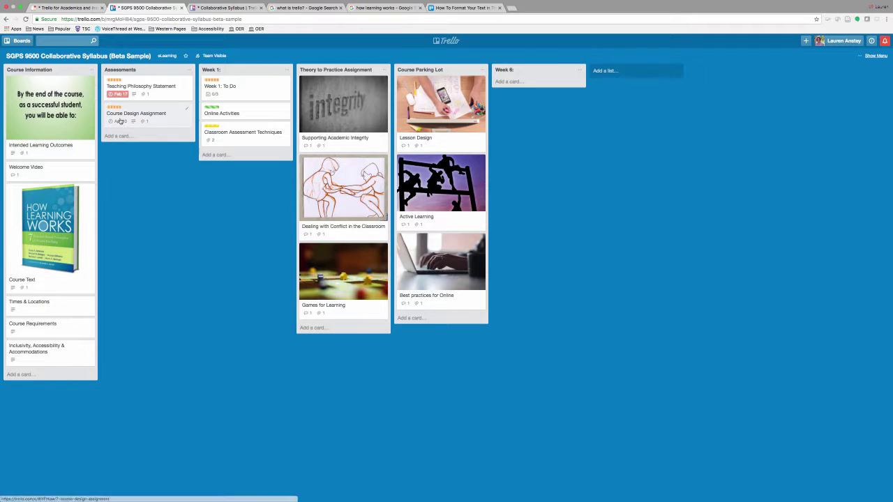
click(123, 126)
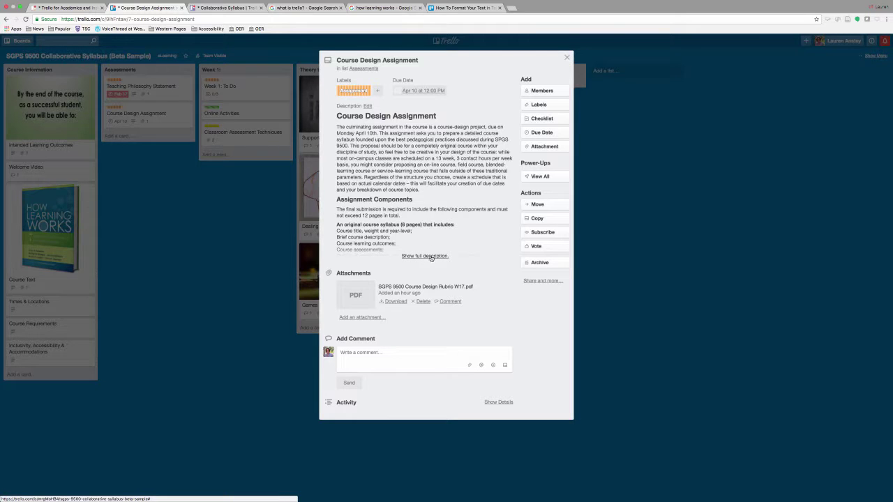
click(427, 256)
scroll(445, 250, down, 1)
scroll(445, 251, down, 3)
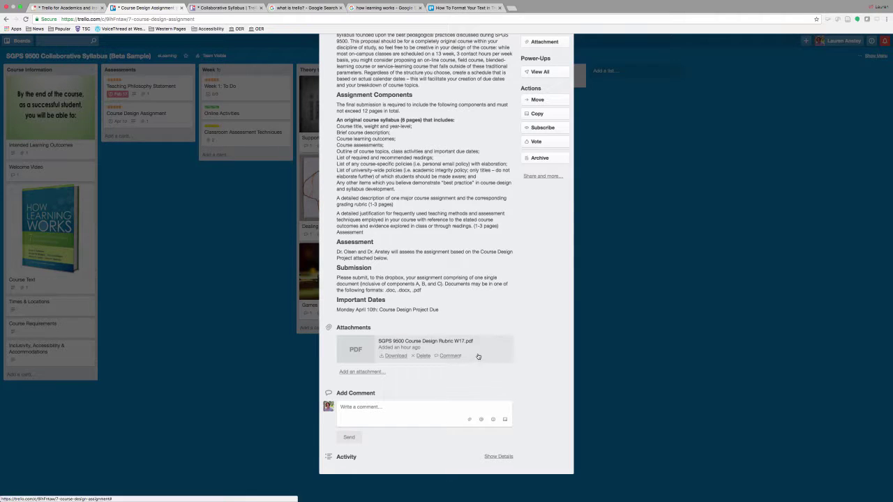
scroll(524, 303, up, 4)
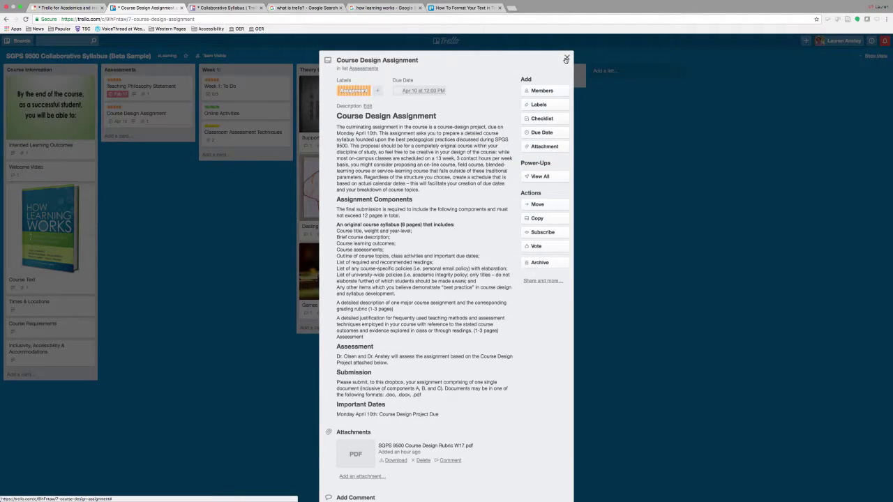
click(566, 59)
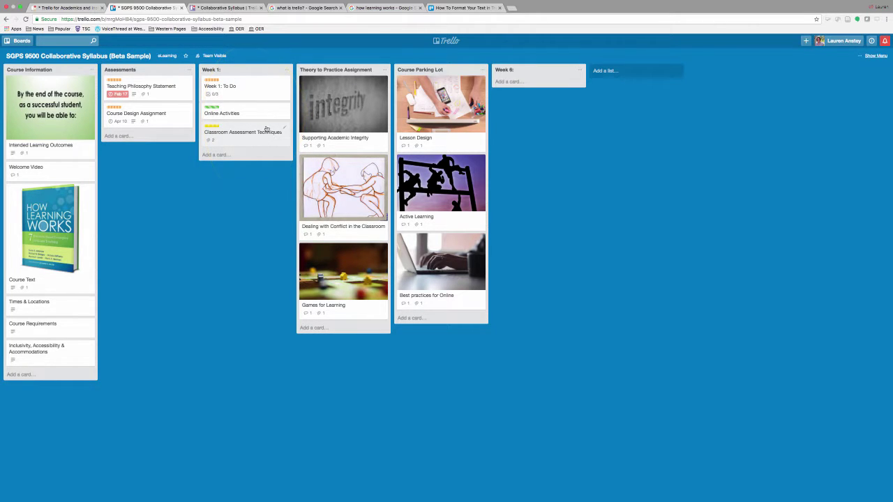
Mark all three To Do This Week checklist items as complete on the Week 1: To Do card
click(256, 88)
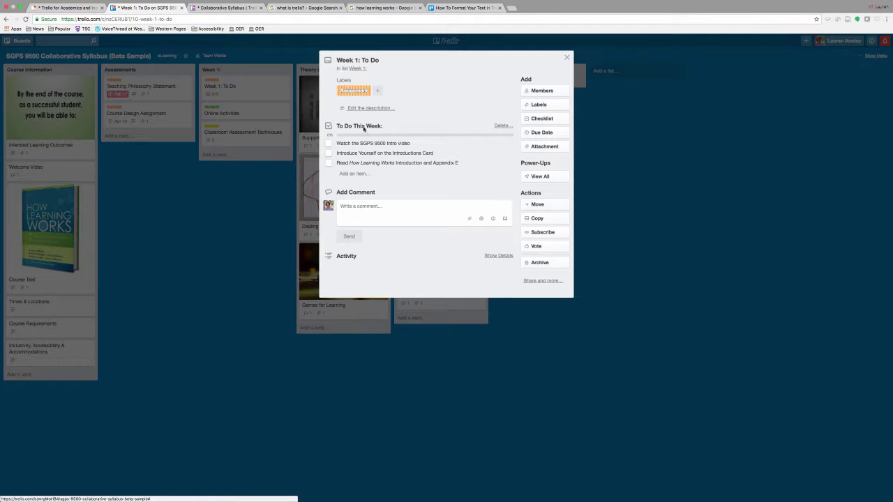
click(328, 145)
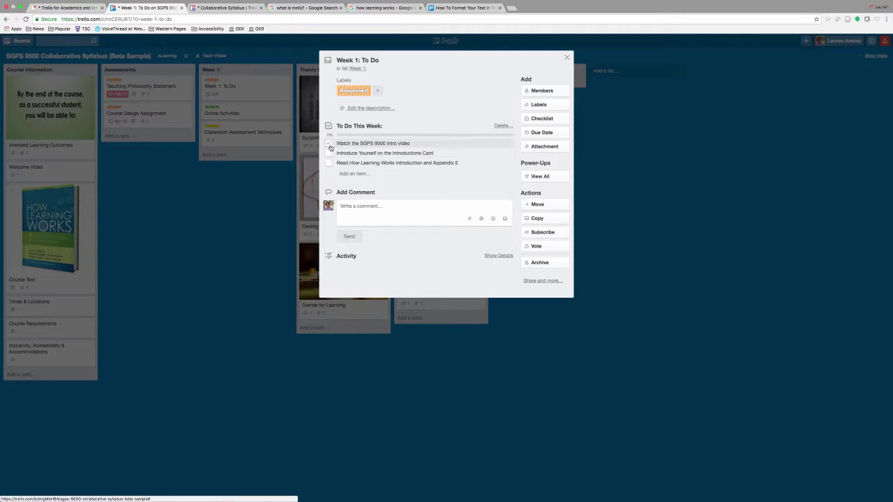
click(328, 152)
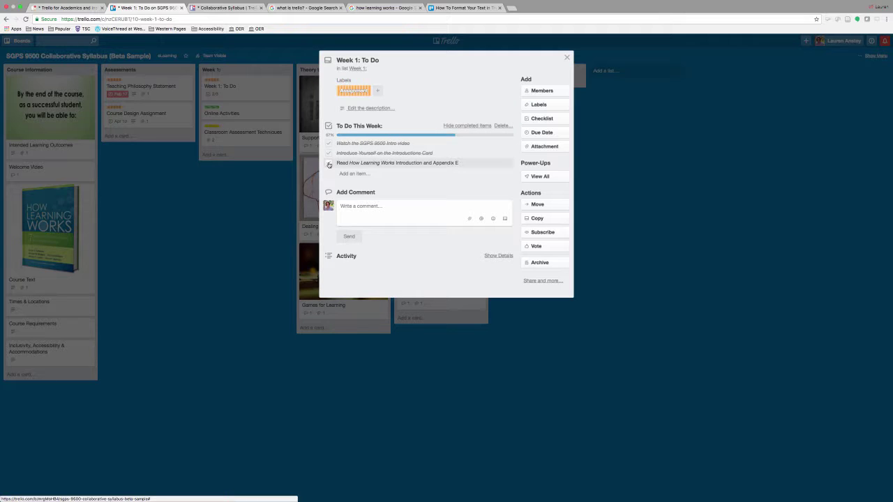
click(330, 163)
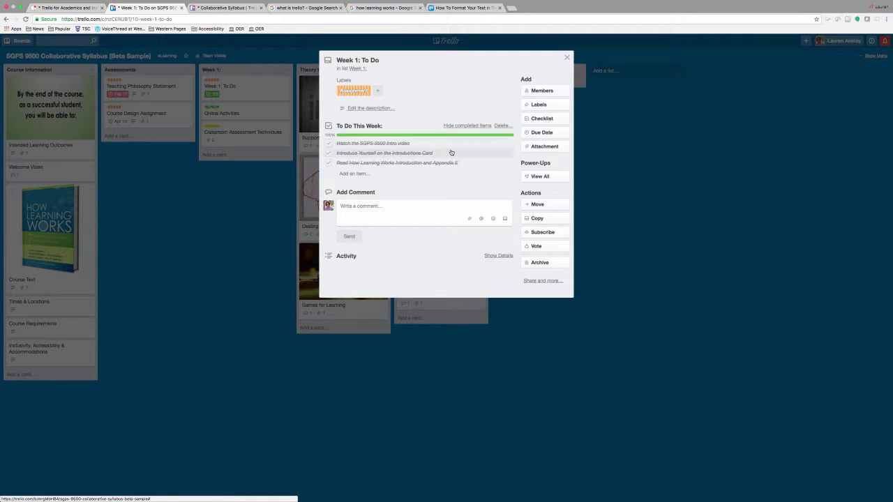
click(566, 59)
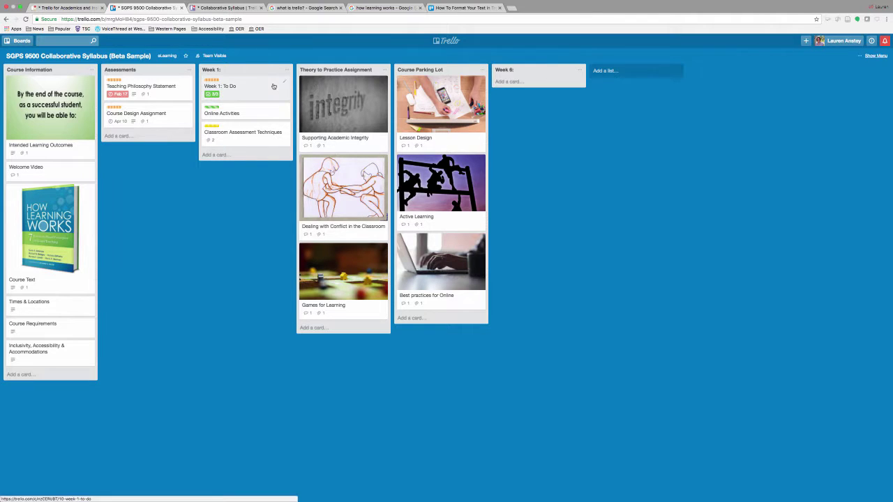
Examine the available labels on the Week 1: To Do card and the attachments on the Classroom Assessment Techniques card
click(215, 85)
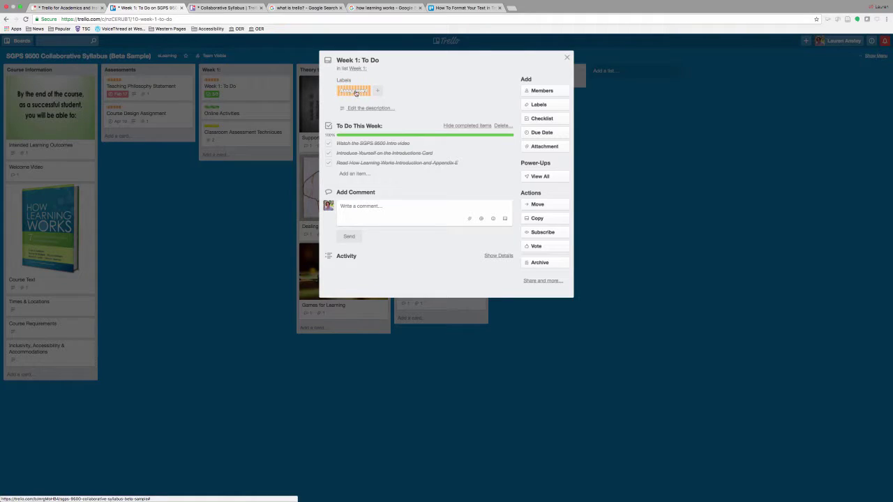
click(539, 104)
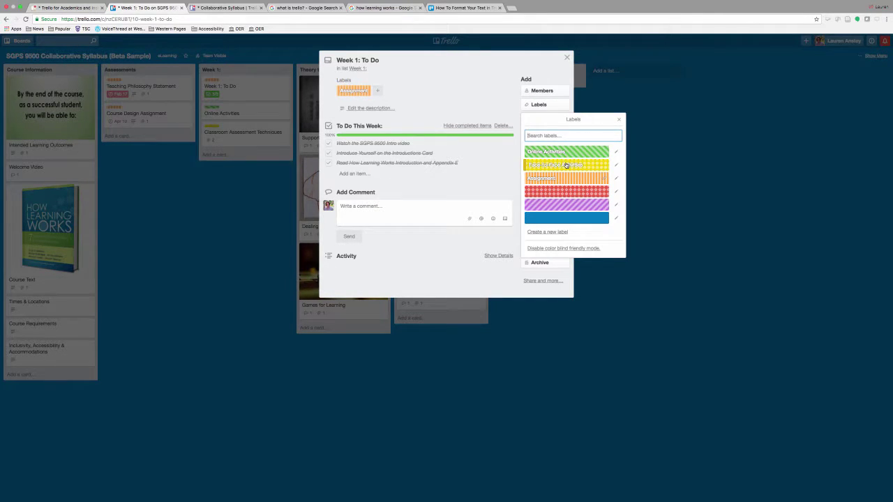
click(621, 122)
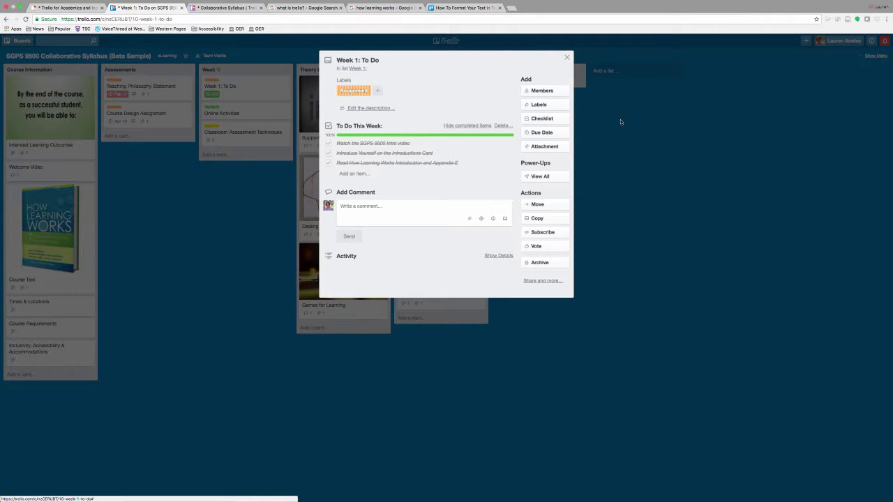
click(567, 57)
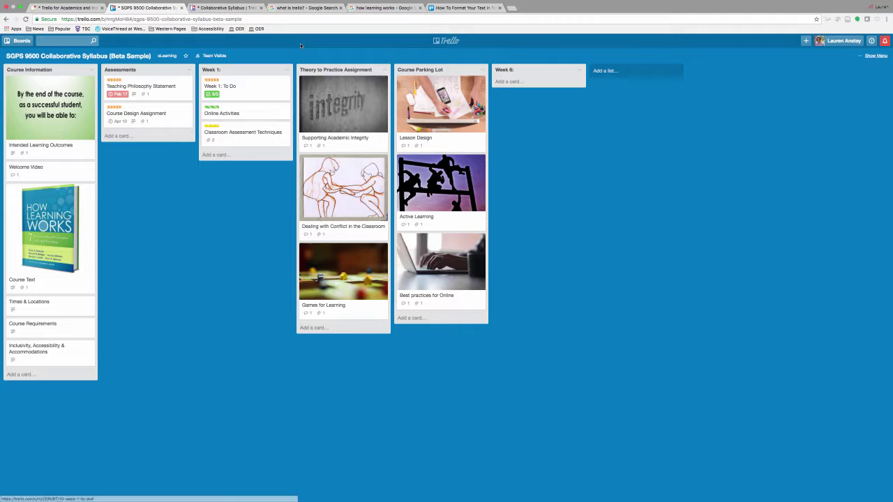
click(234, 136)
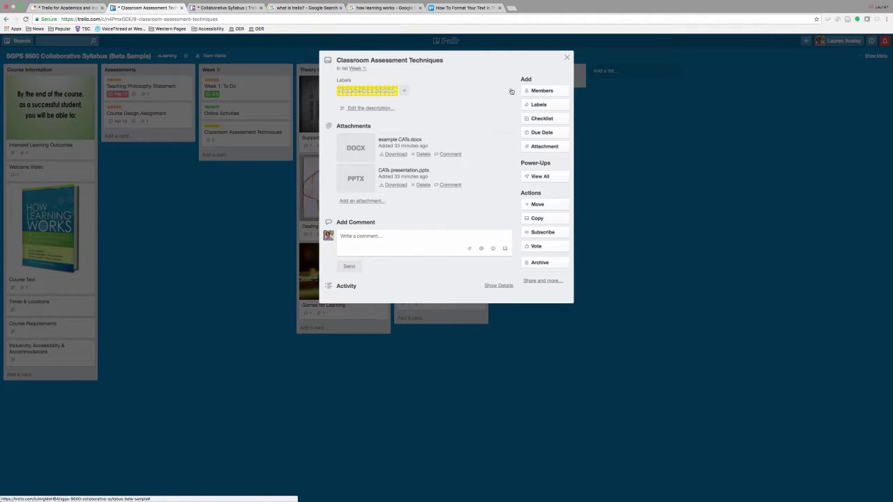
click(567, 58)
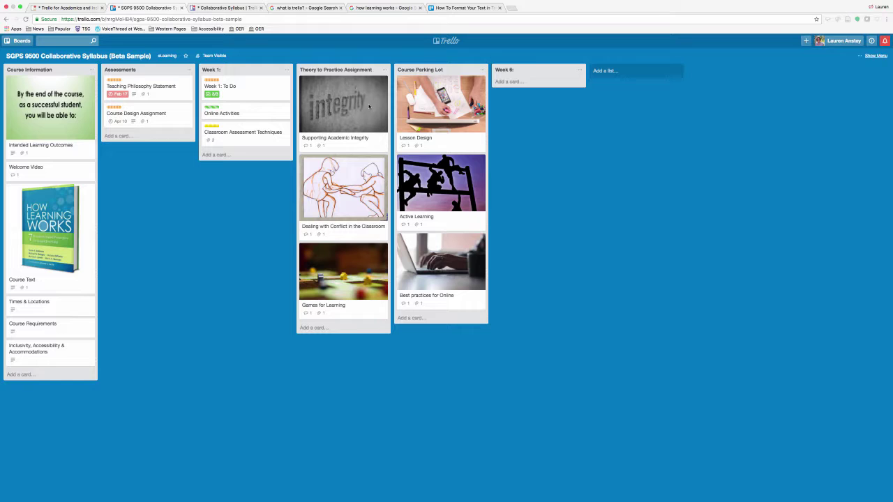
Assign yourself as a member of the Supporting Academic Integrity card in the Theory to Practice Assignment list
click(364, 134)
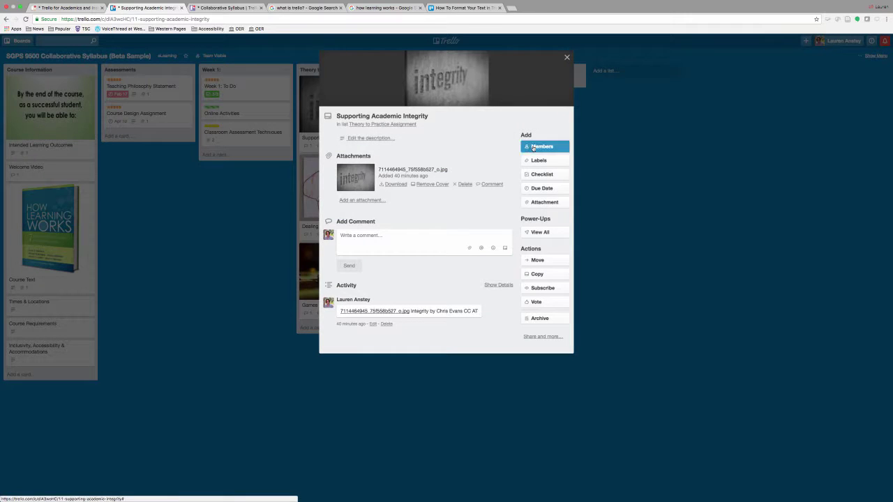
click(533, 147)
click(547, 205)
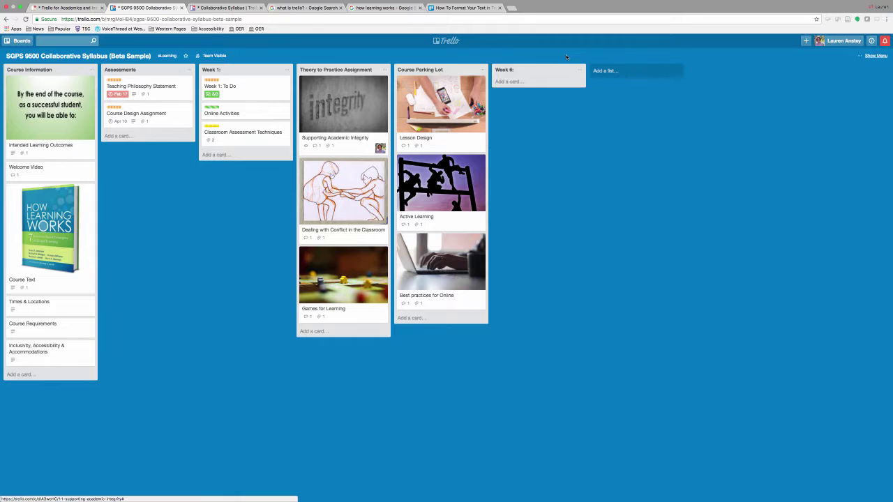
click(567, 57)
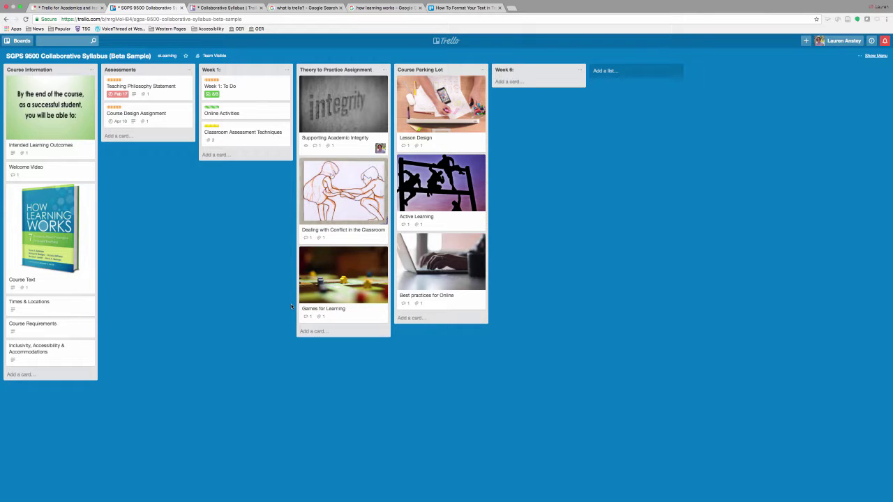
Add a card titled "Humour in the Classroom" to the end of the Theory to Practice Assignment list
click(319, 332)
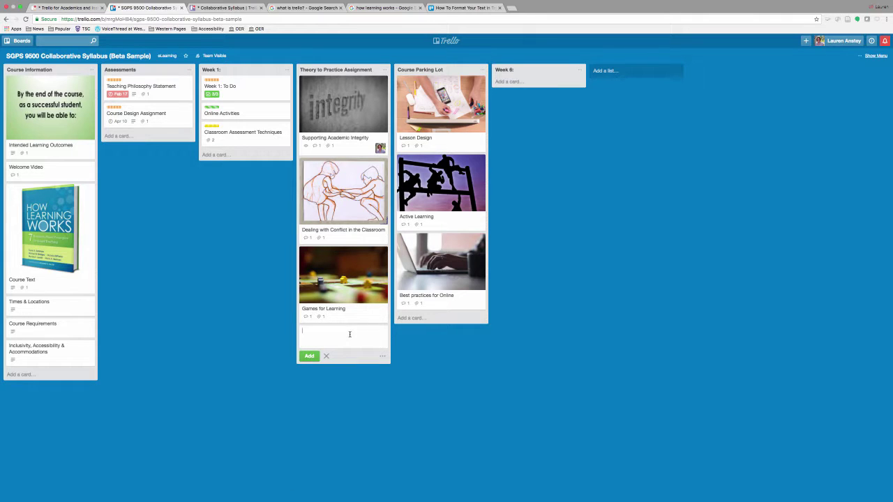
text(Humou)
text(r on )
text(in the Classroom)
key(Return)
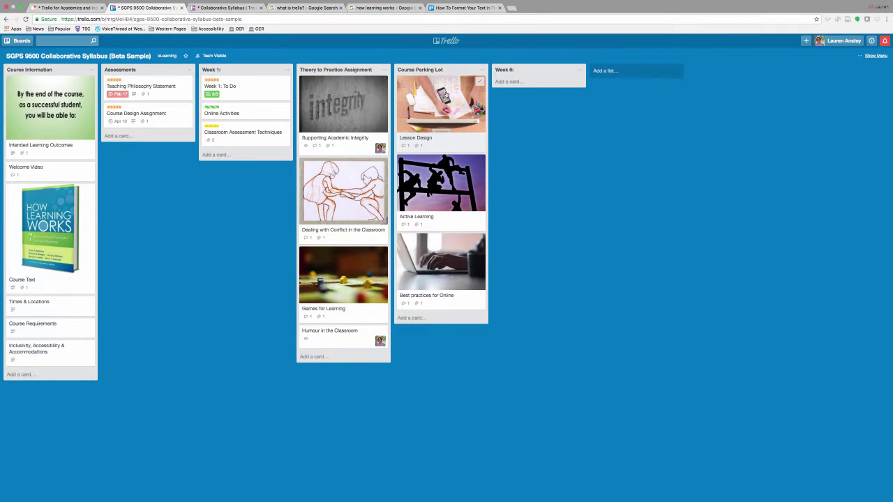
Cast a vote for the Lesson Design card in the Course Parking Lot list
click(447, 95)
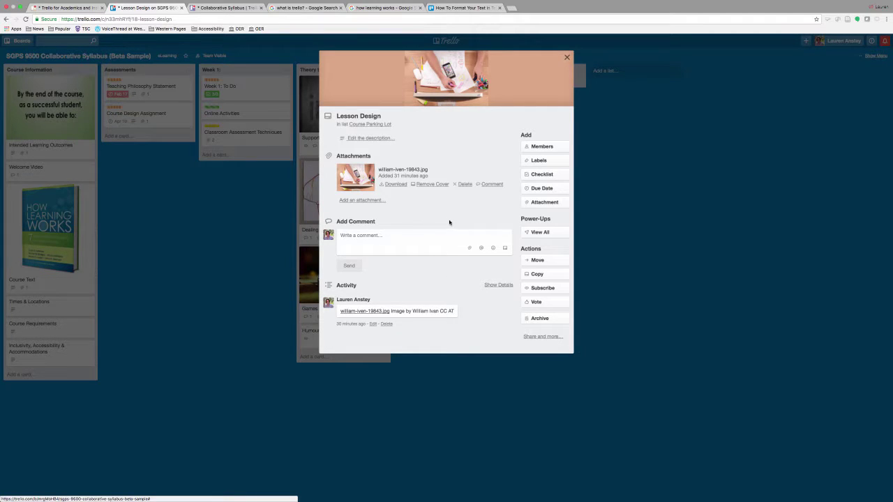
click(545, 306)
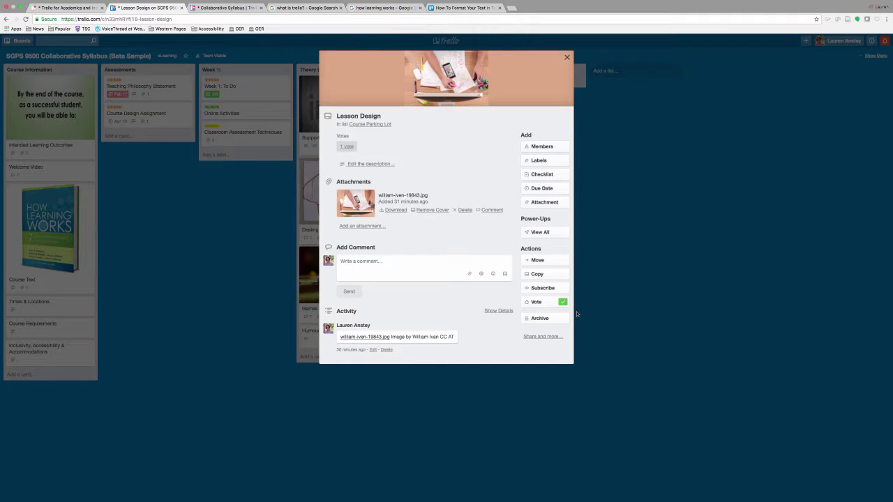
click(567, 58)
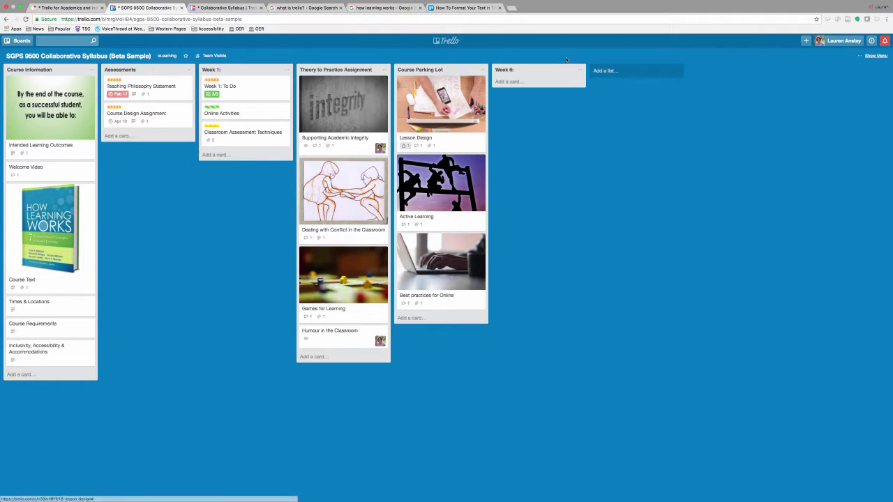